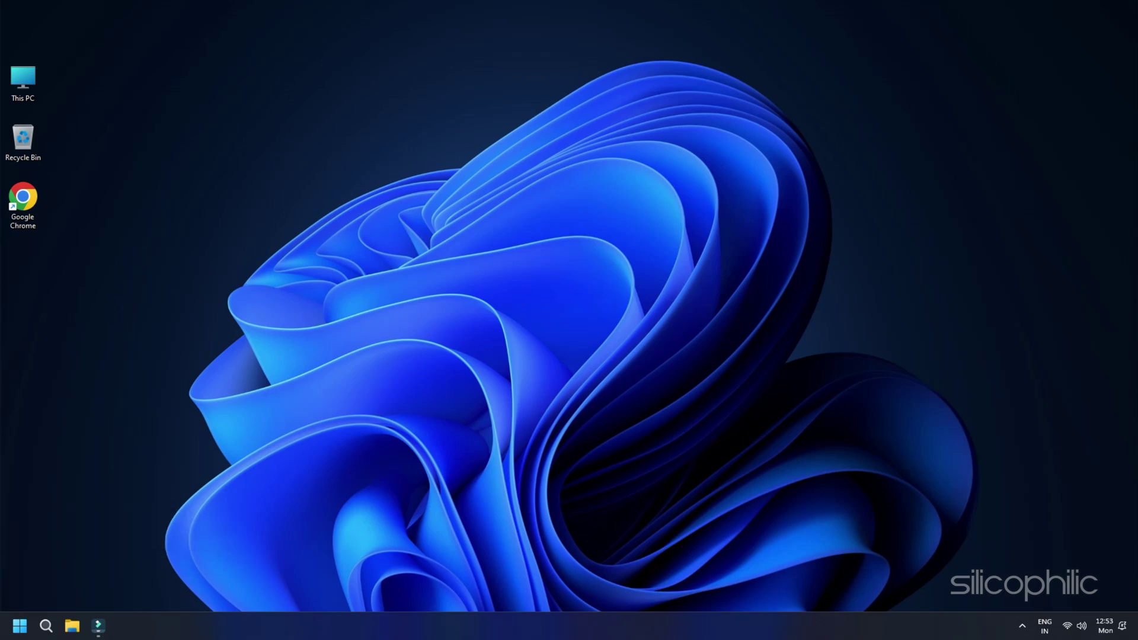
- From search, open Windows Defender Firewall's Advanced settings and display the Inbound Rules list
left_click(47, 626)
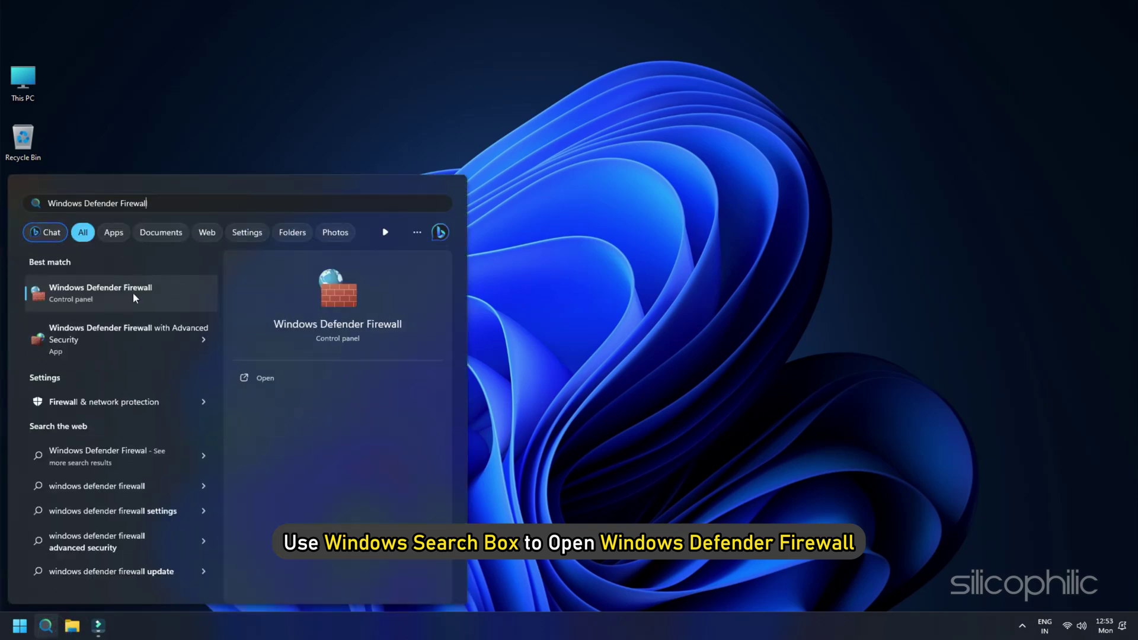
left_click(133, 293)
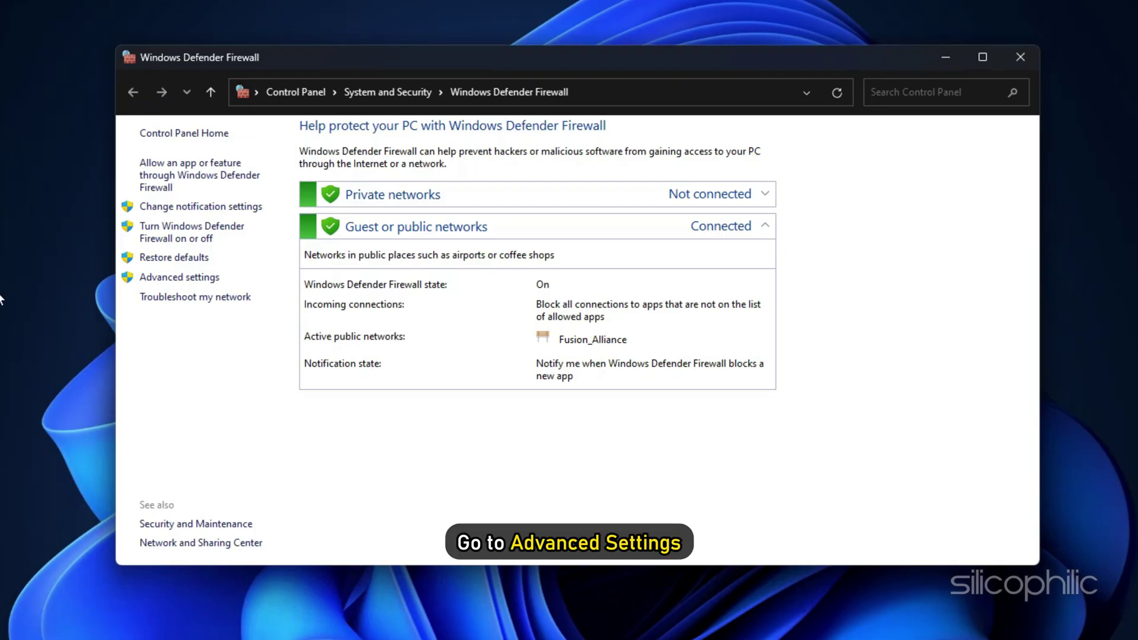
left_click(160, 277)
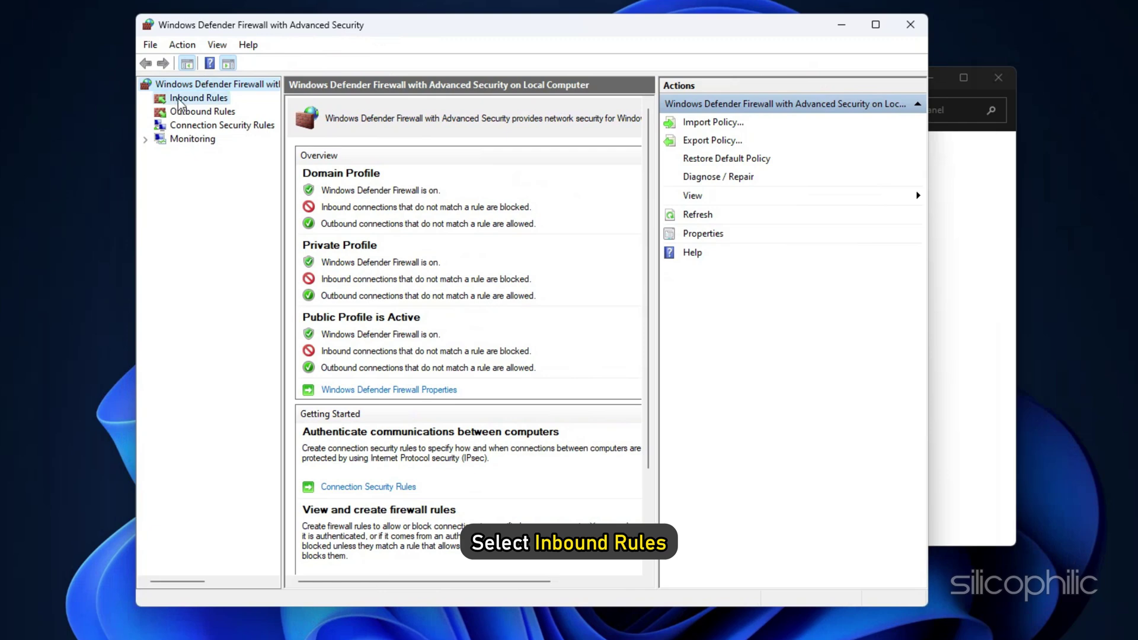
left_click(179, 101)
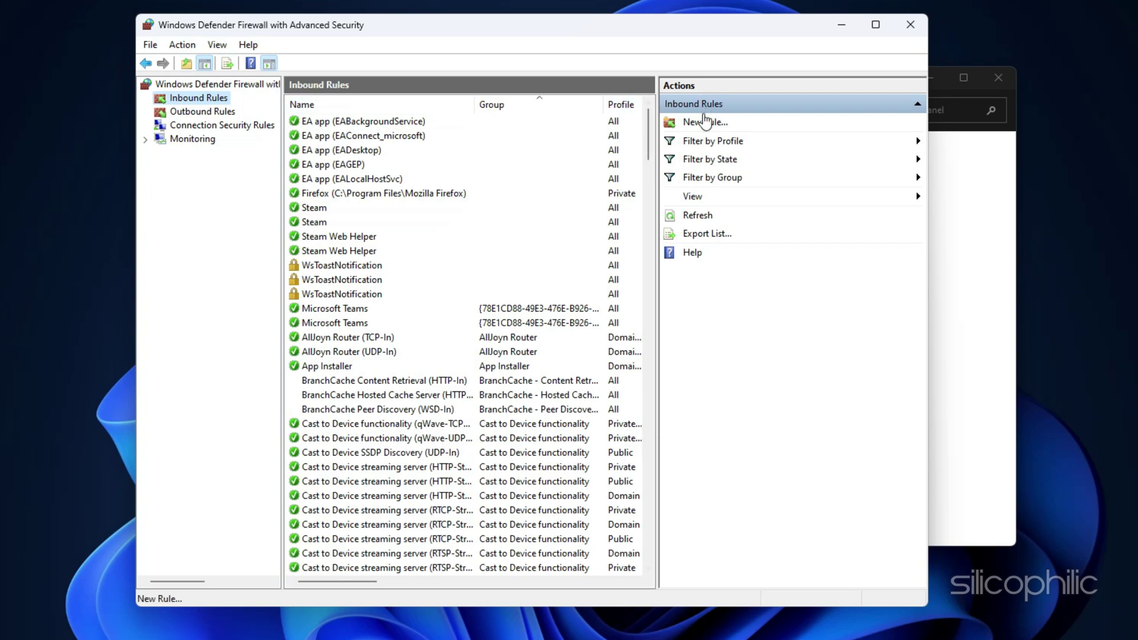
left_click(705, 122)
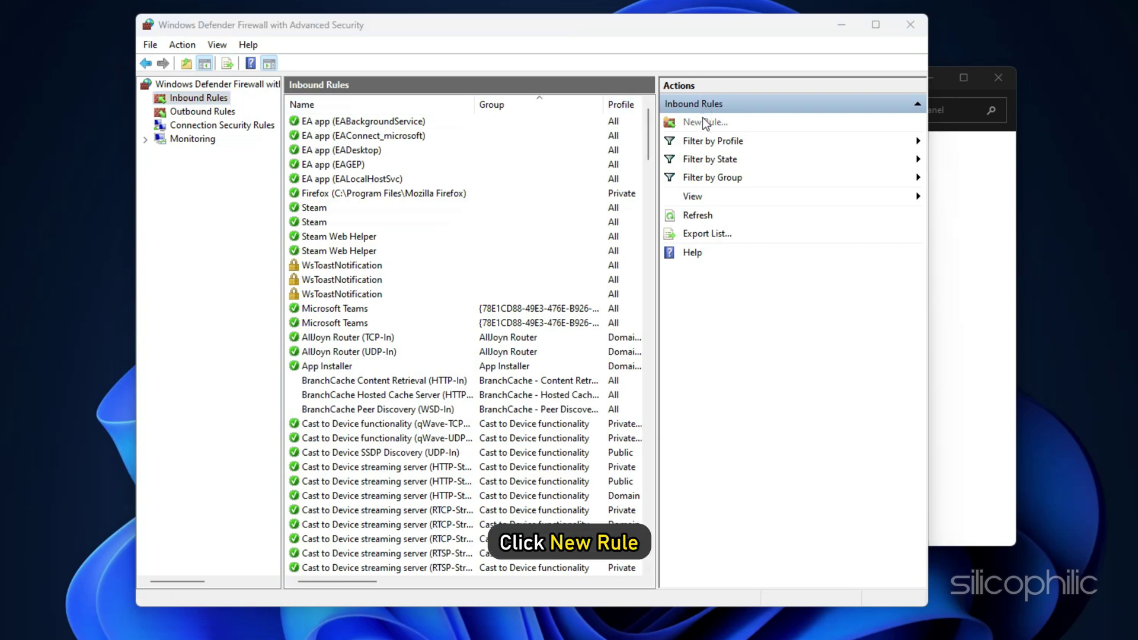
left_click(444, 259)
left_click(727, 511)
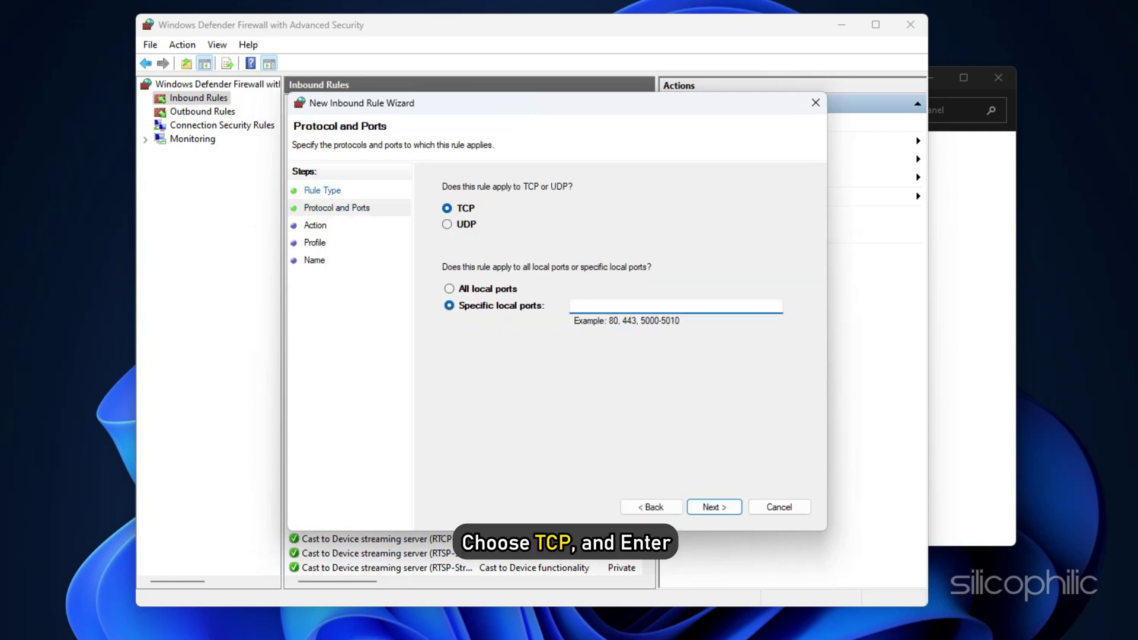
left_click(619, 304)
key("ctrl+v")
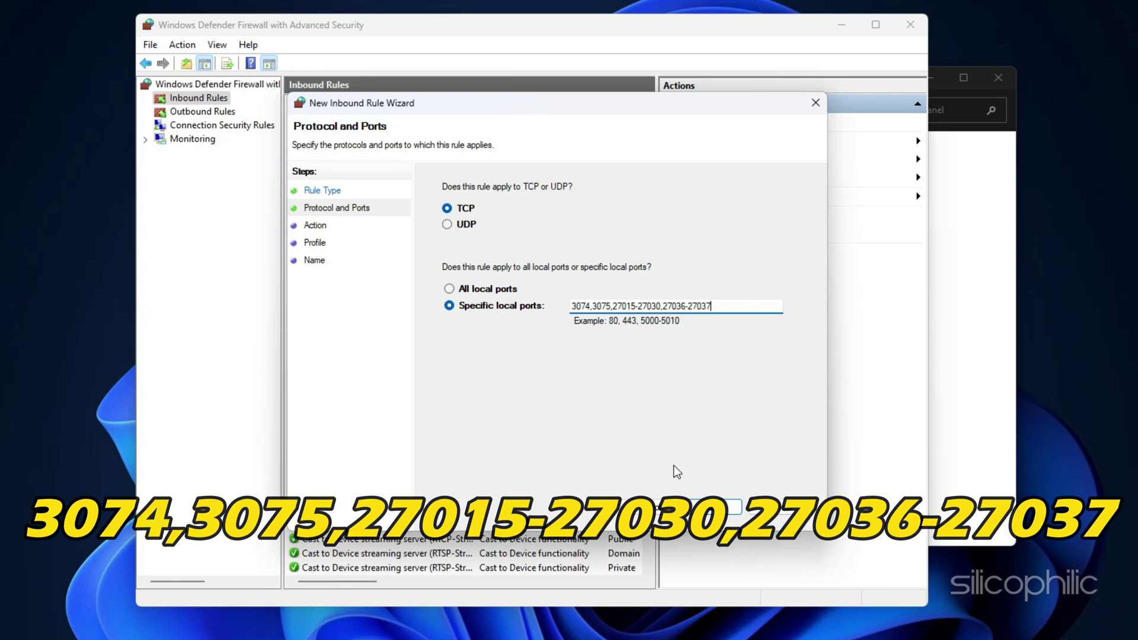
- Allow the connection, name the rule MW3 and finish it
left_click(724, 503)
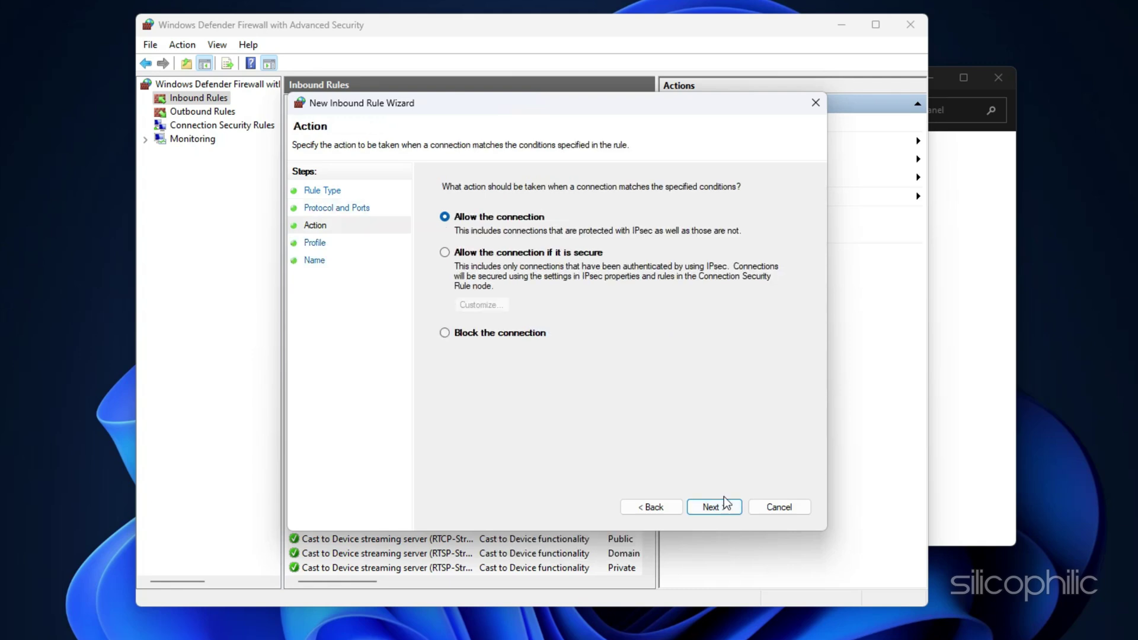
key("Down")
left_click(445, 218)
left_click(709, 501)
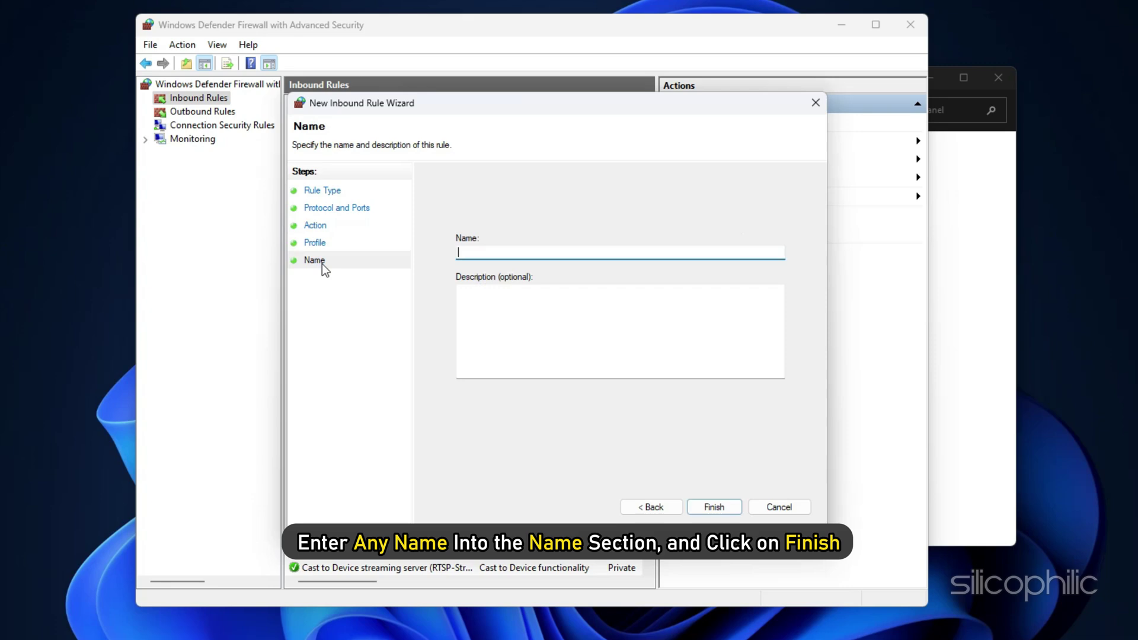
type("MW3")
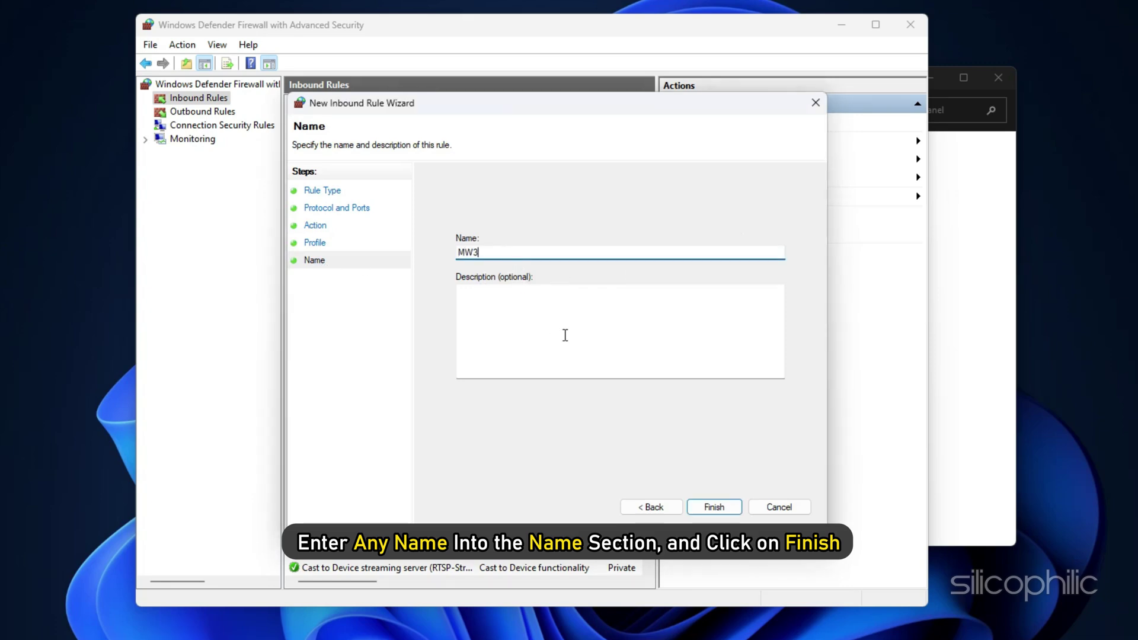
left_click(714, 507)
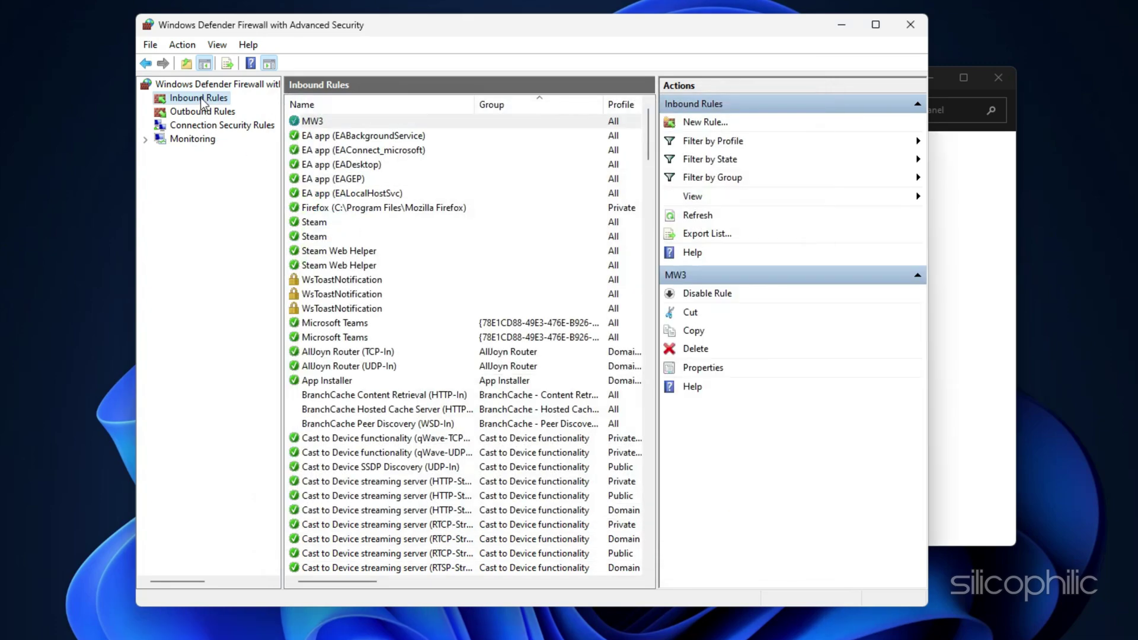
left_click(694, 123)
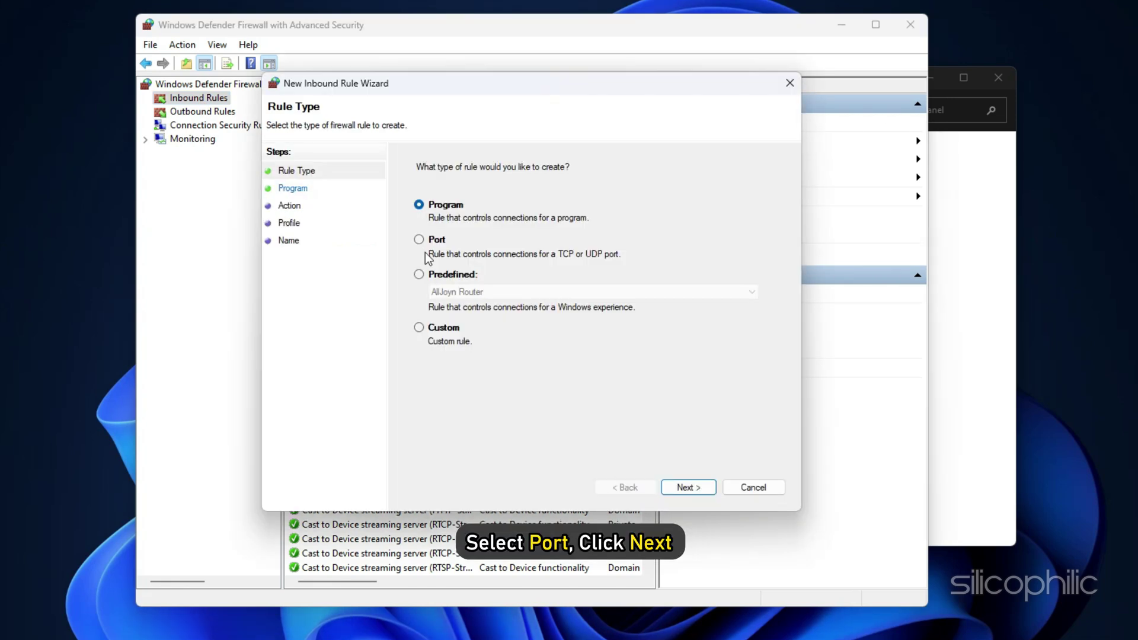
left_click(419, 240)
left_click(708, 487)
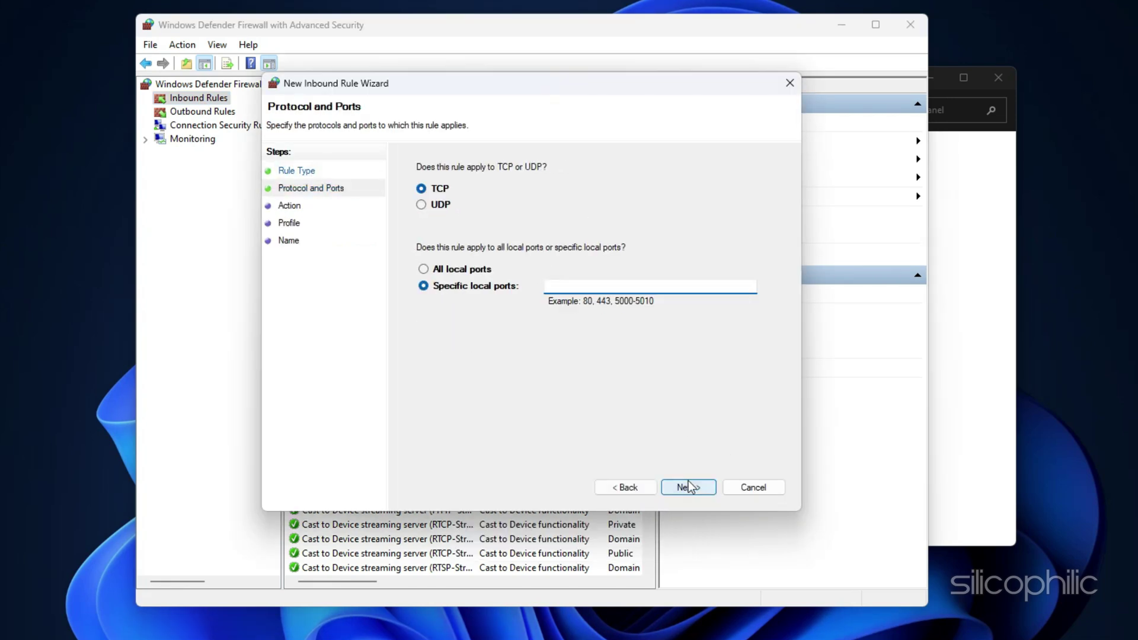
left_click(421, 204)
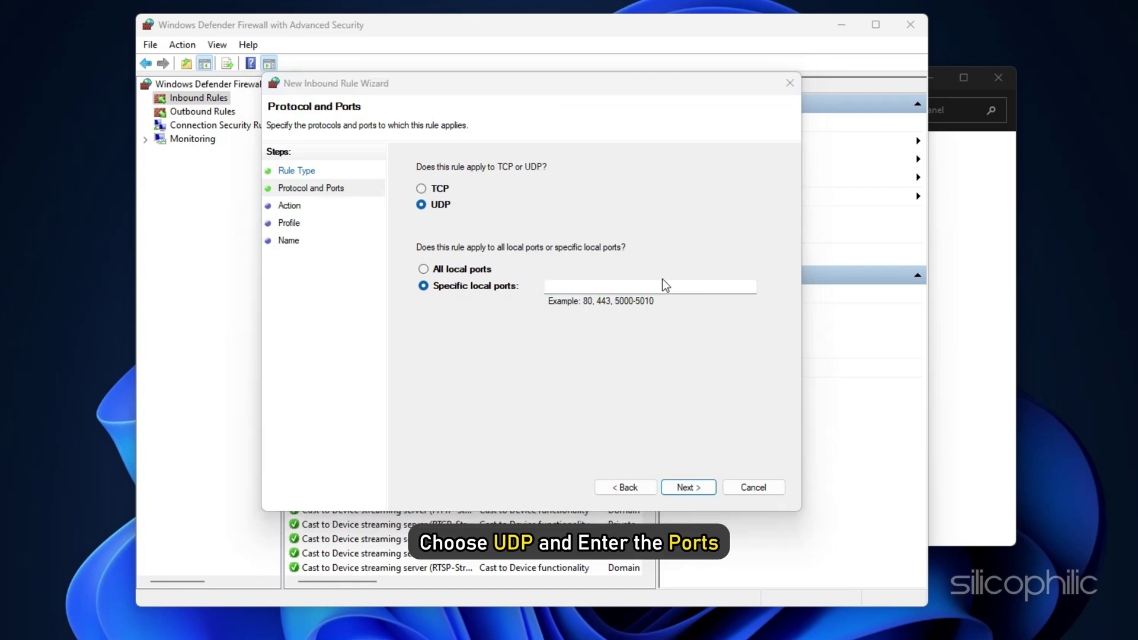
left_click(579, 285)
key("ctrl+v")
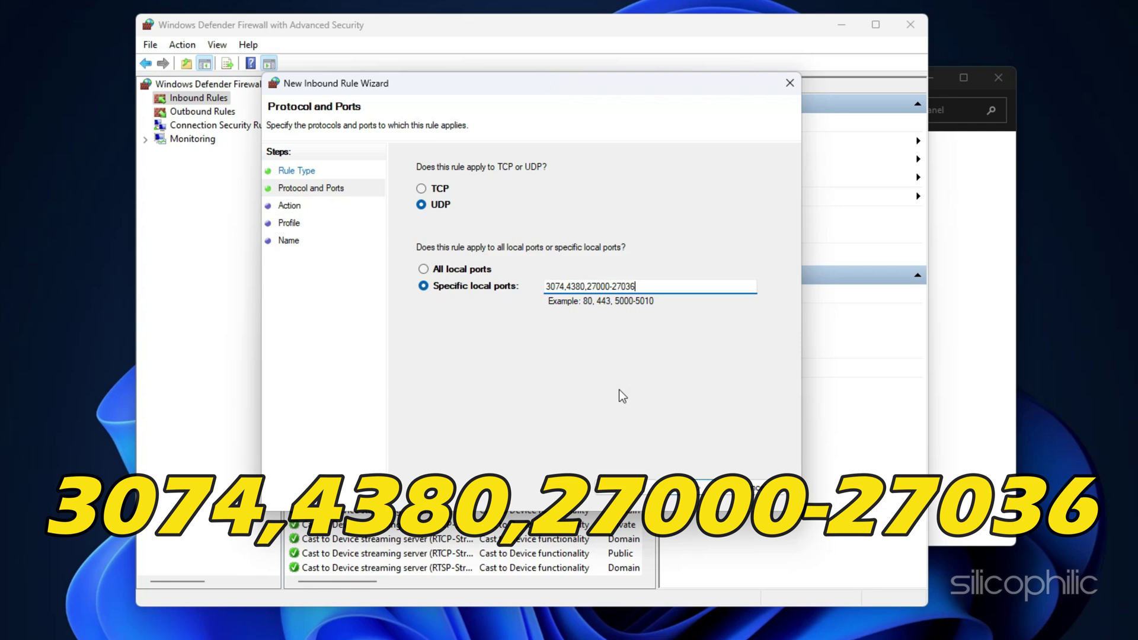
- Allow the connection on all profiles, name the rule MW3 and finish it
left_click(703, 485)
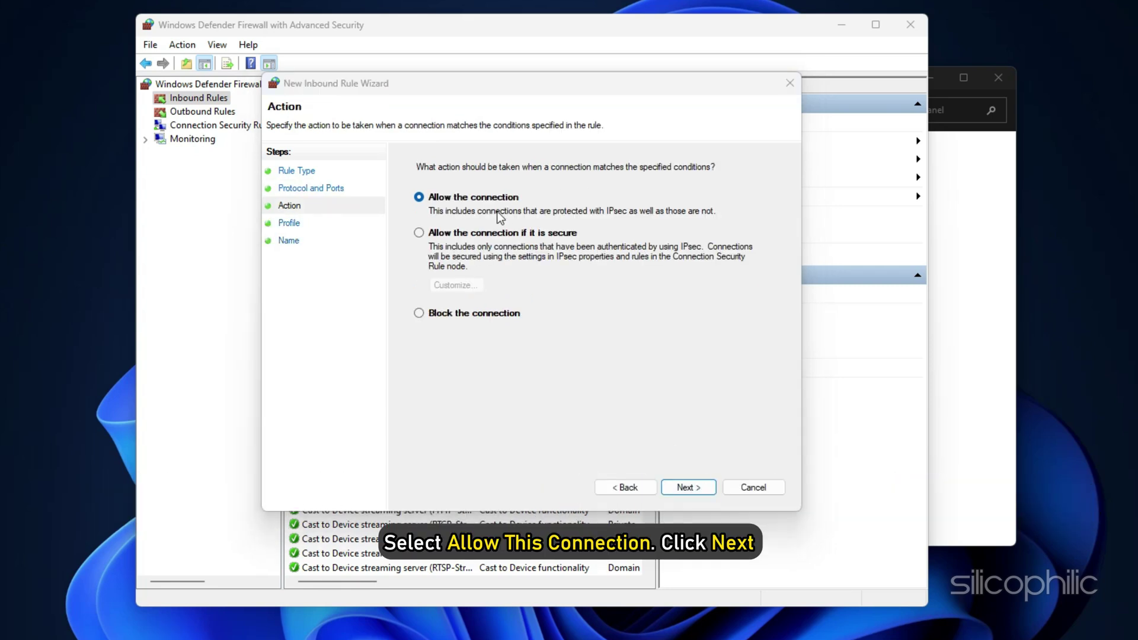
left_click(685, 485)
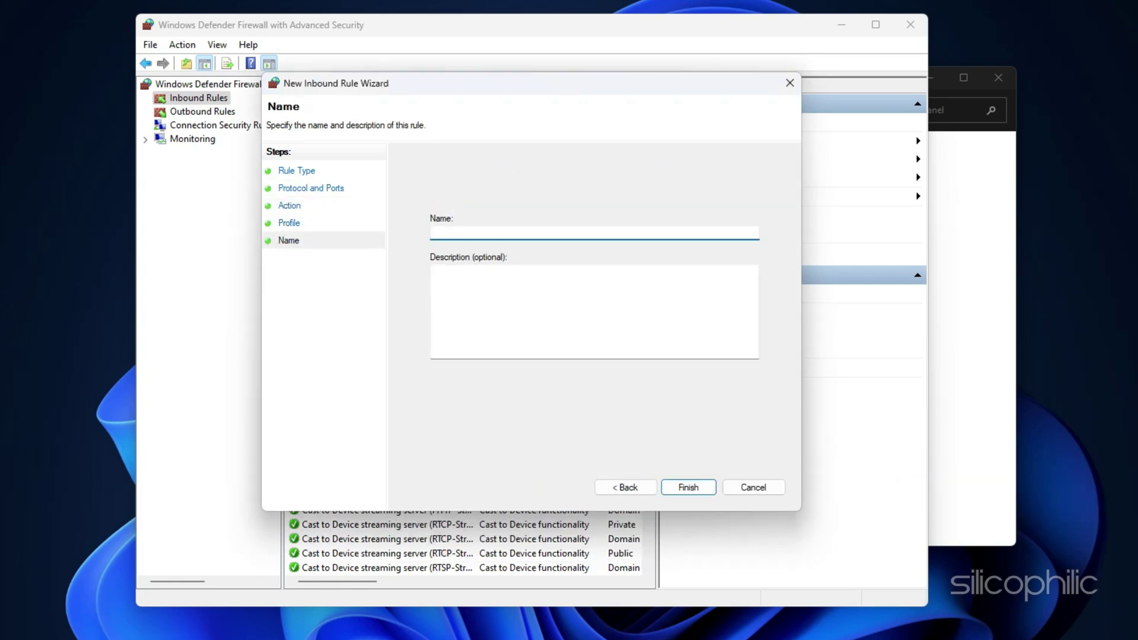
type("MW3")
left_click(681, 489)
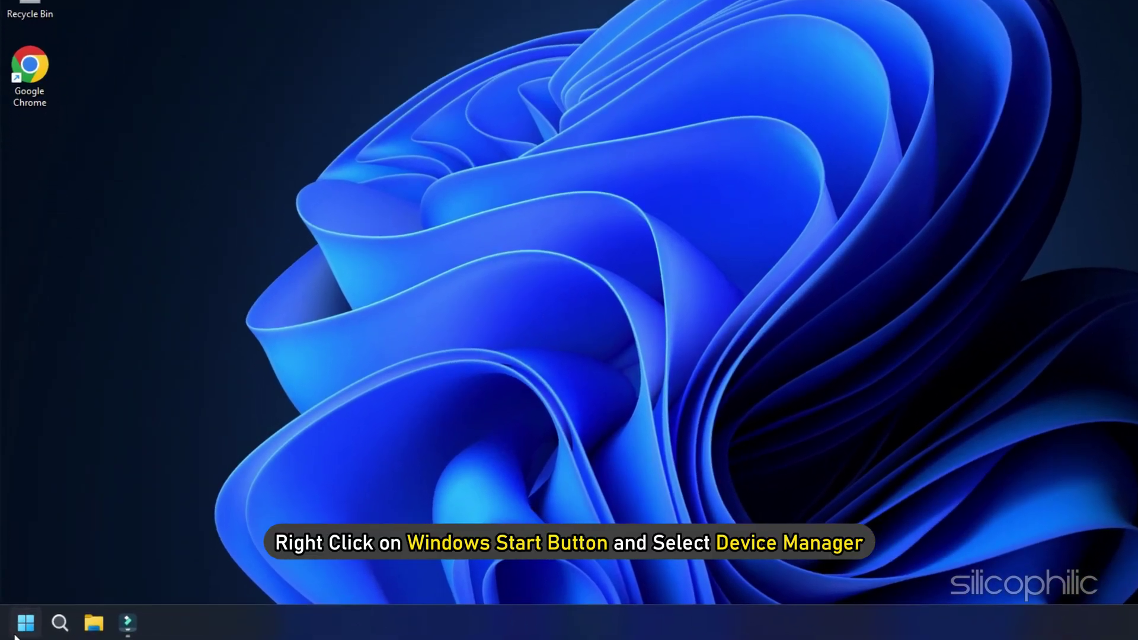
- Open the properties of Realtek PCIe GbE Family Controller #2 under Network adapters in Device Manager
right_click(23, 628)
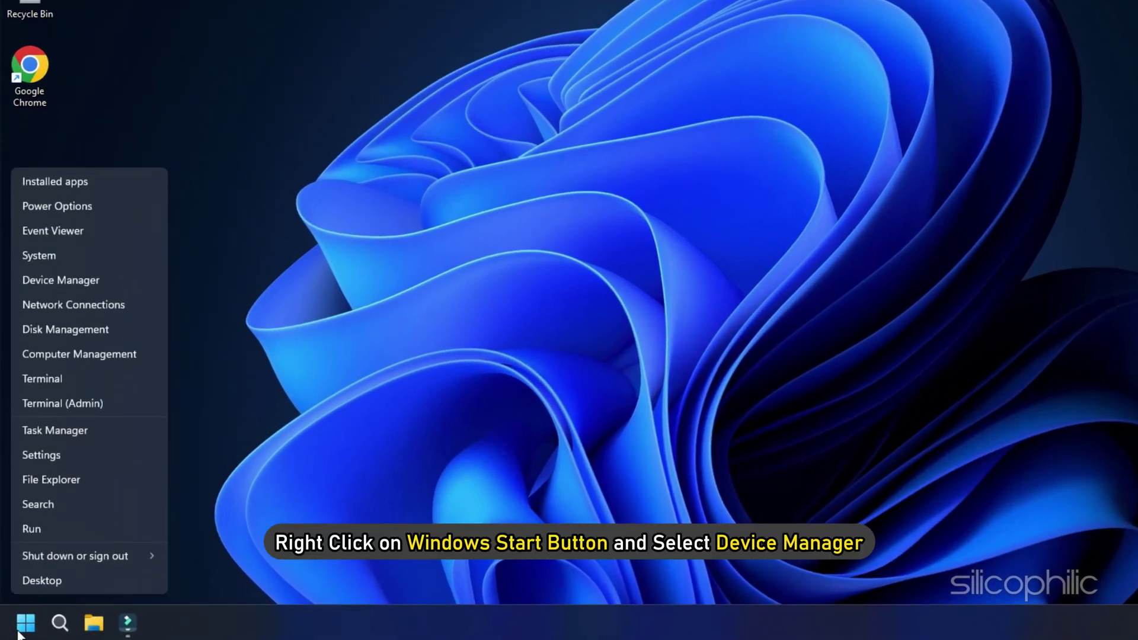
left_click(108, 280)
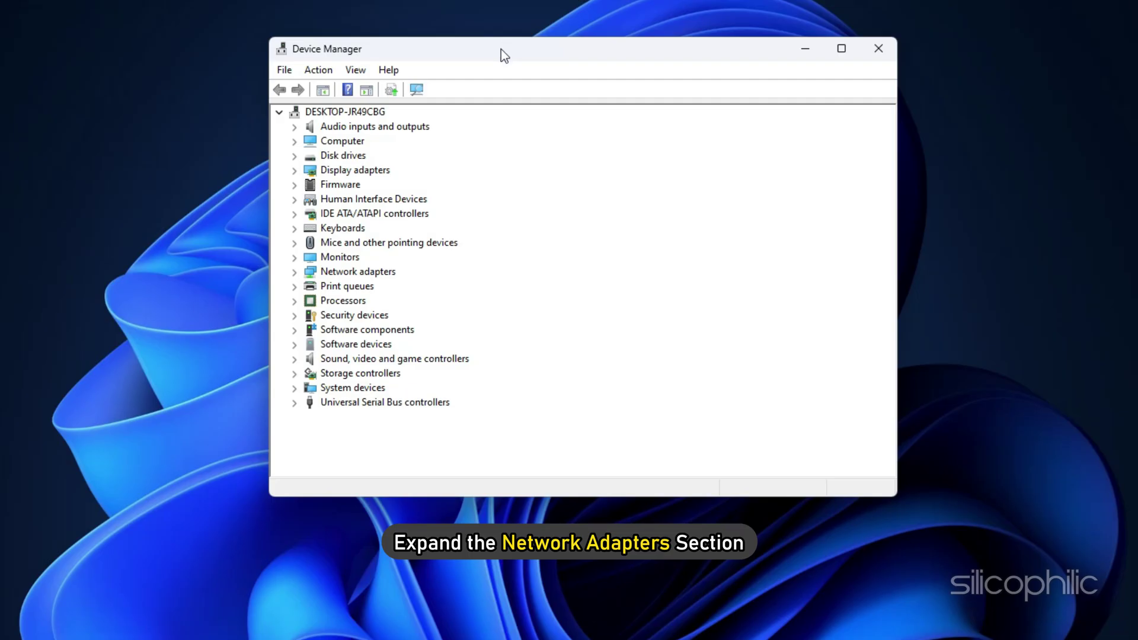
left_click(295, 273)
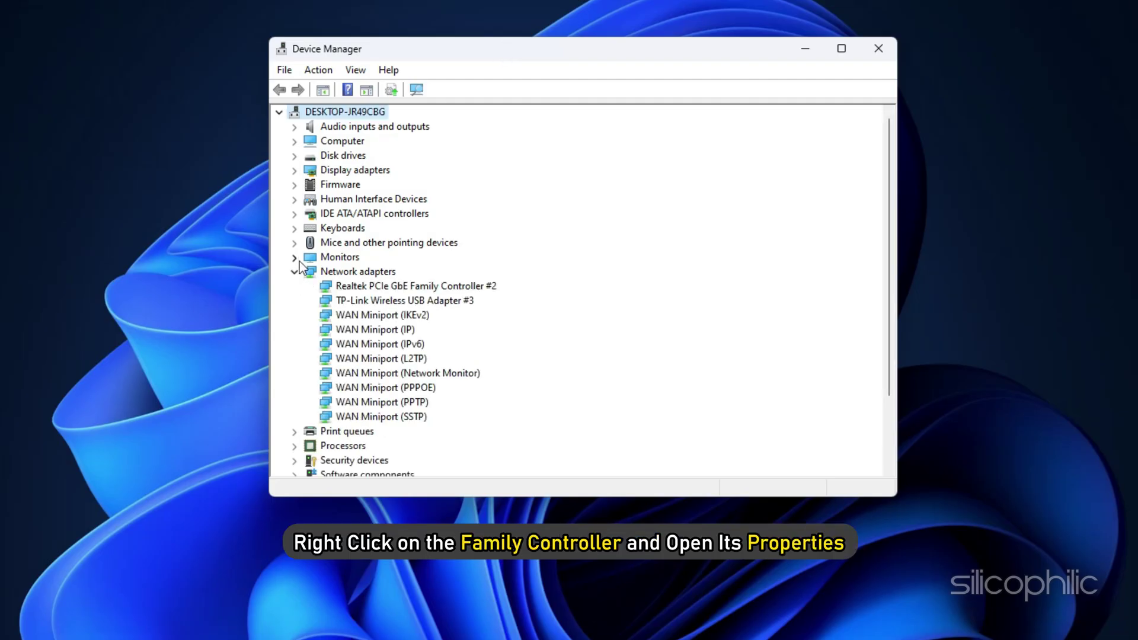
right_click(459, 288)
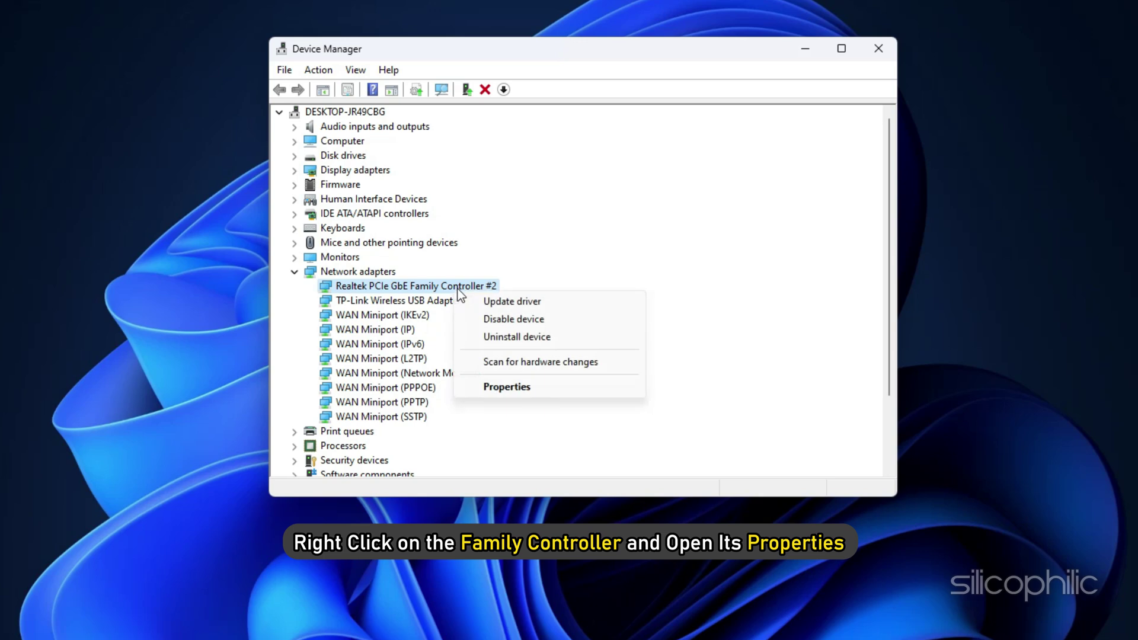
left_click(491, 388)
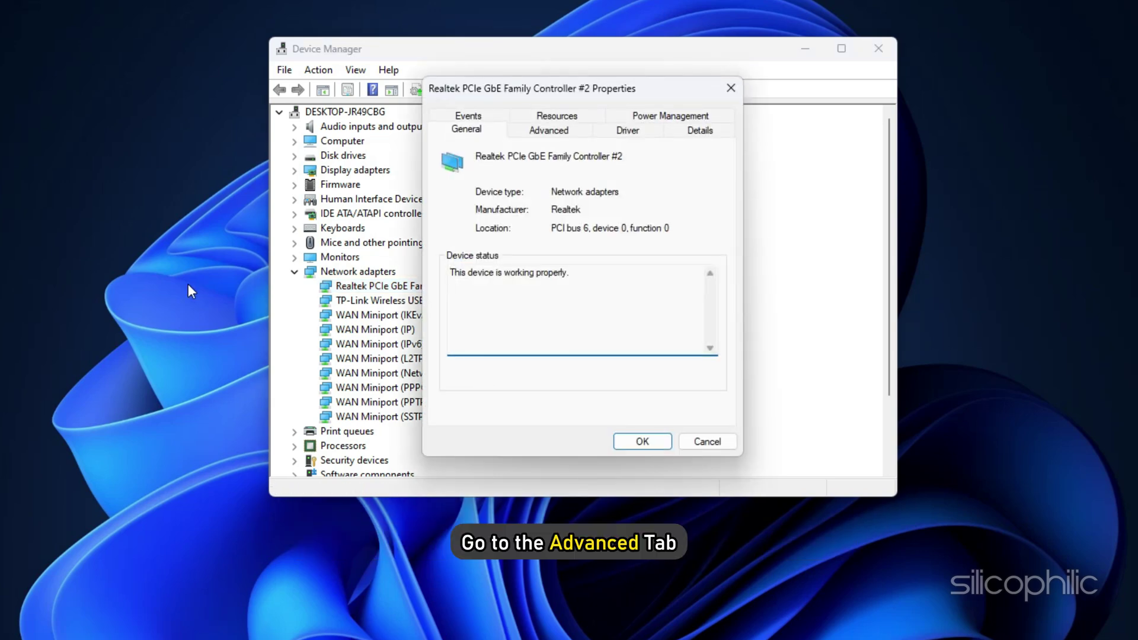
- On the Advanced tab, set Priority & VLAN to Priority & VLAN Enabled and confirm with OK
left_click(561, 131)
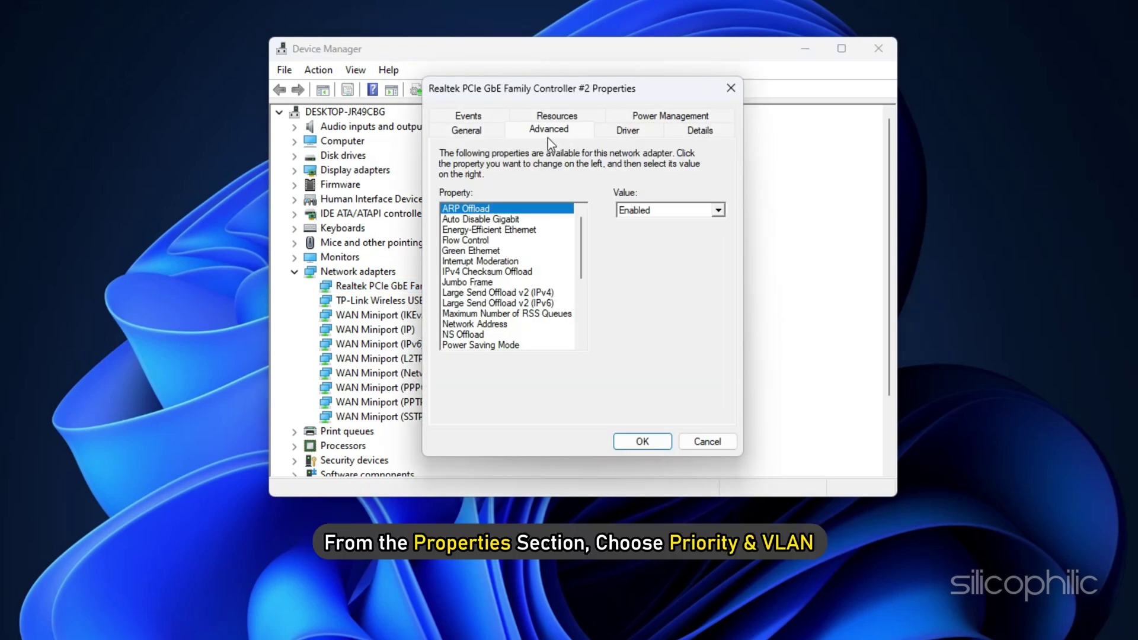
scroll(515, 272, "down", 4)
scroll(523, 283, "up", 1)
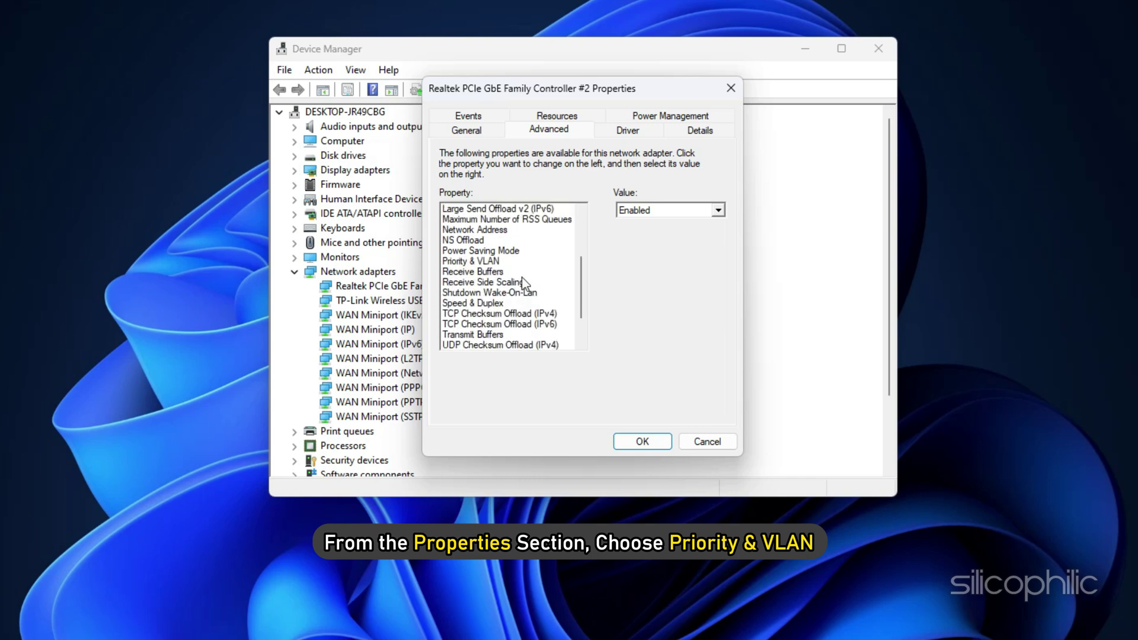
left_click(522, 272)
left_click(522, 260)
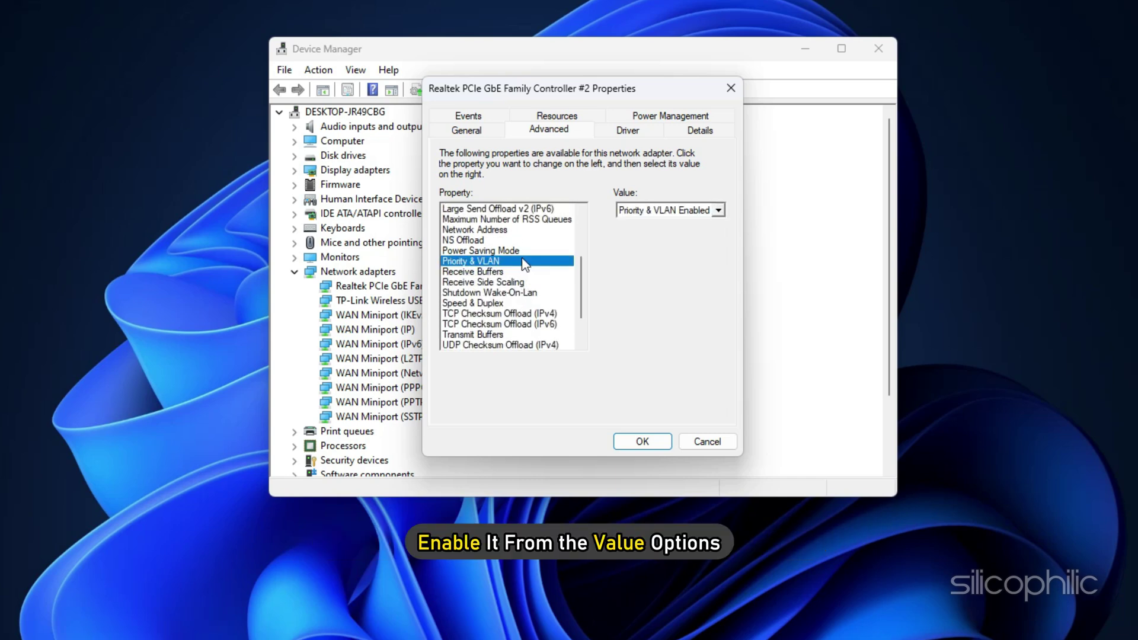
left_click(717, 210)
left_click(707, 233)
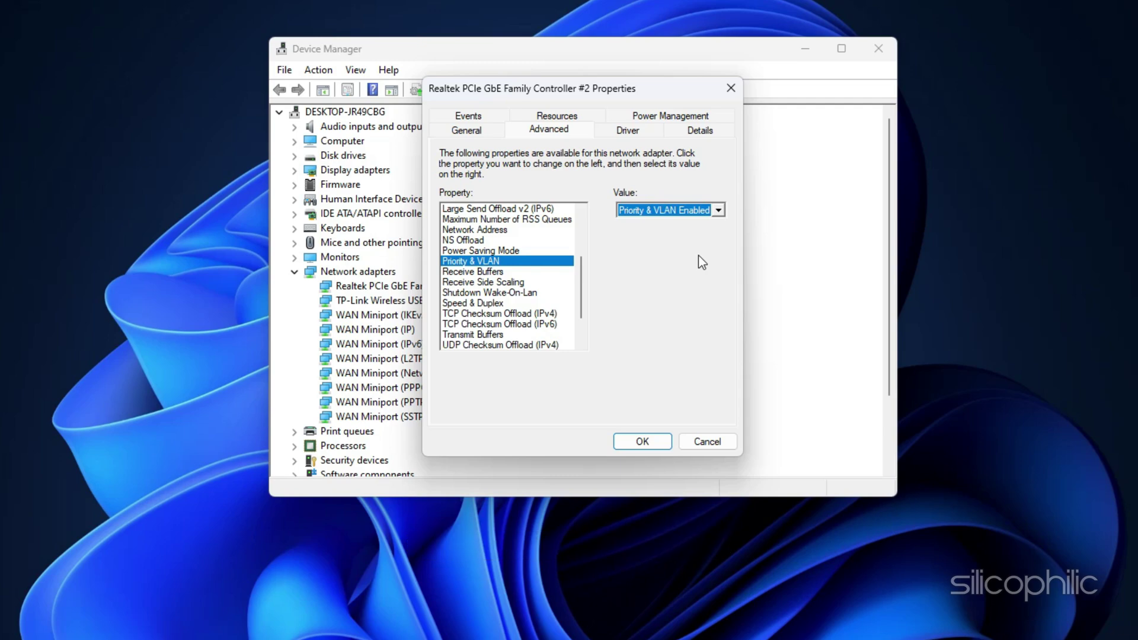
left_click(658, 442)
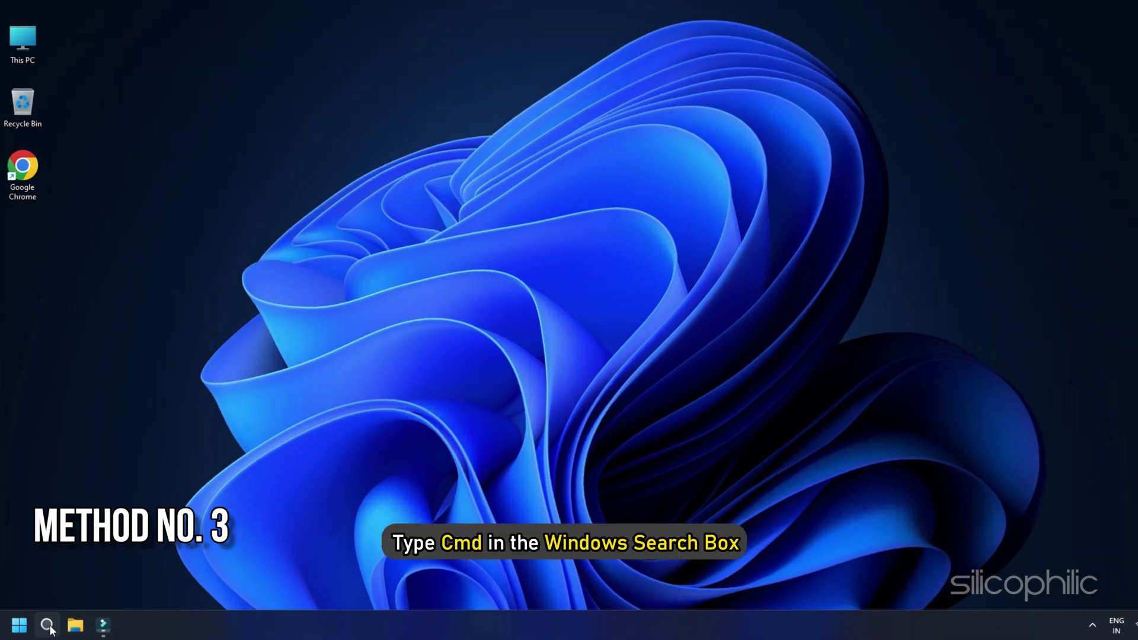
- Search for cmd and launch Command Prompt as administrator, approving the UAC prompt
left_click(50, 628)
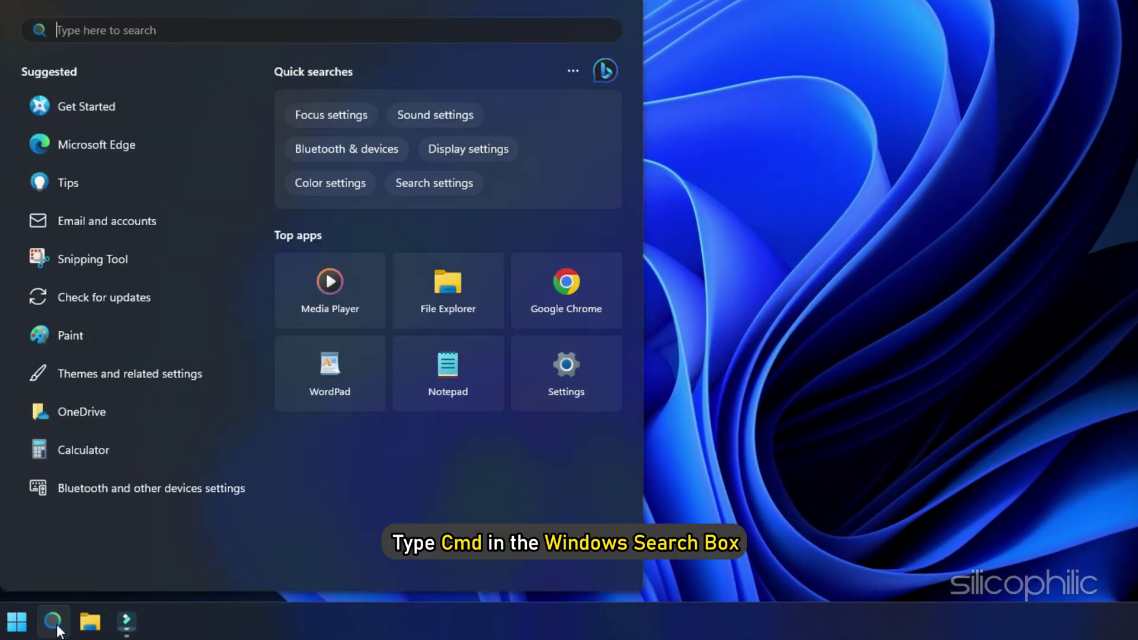
type("cmd")
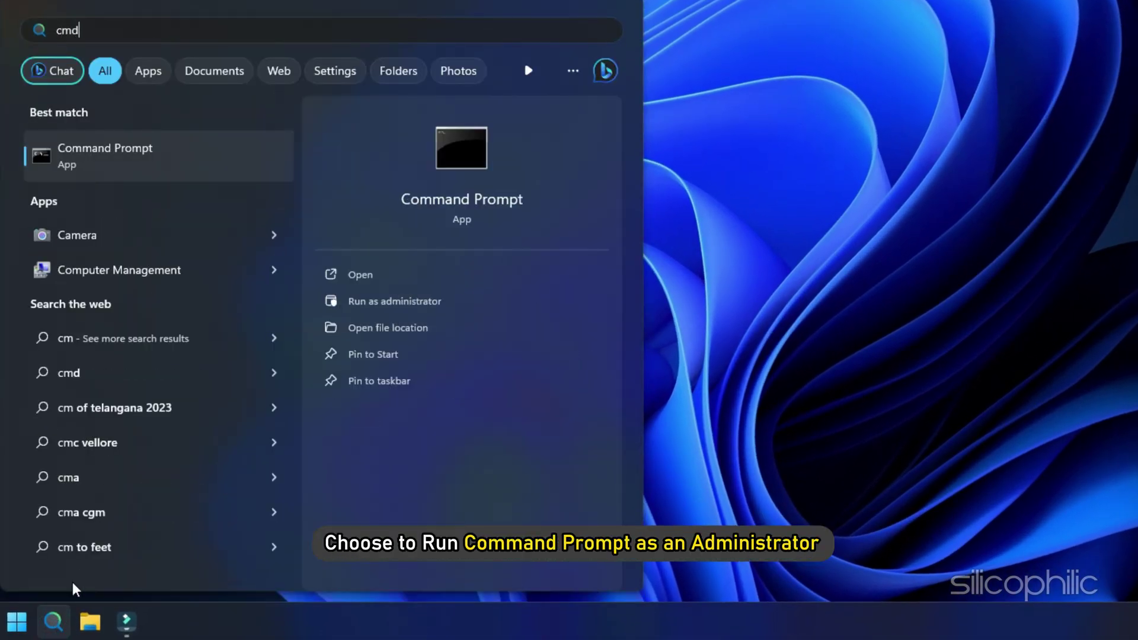
right_click(141, 171)
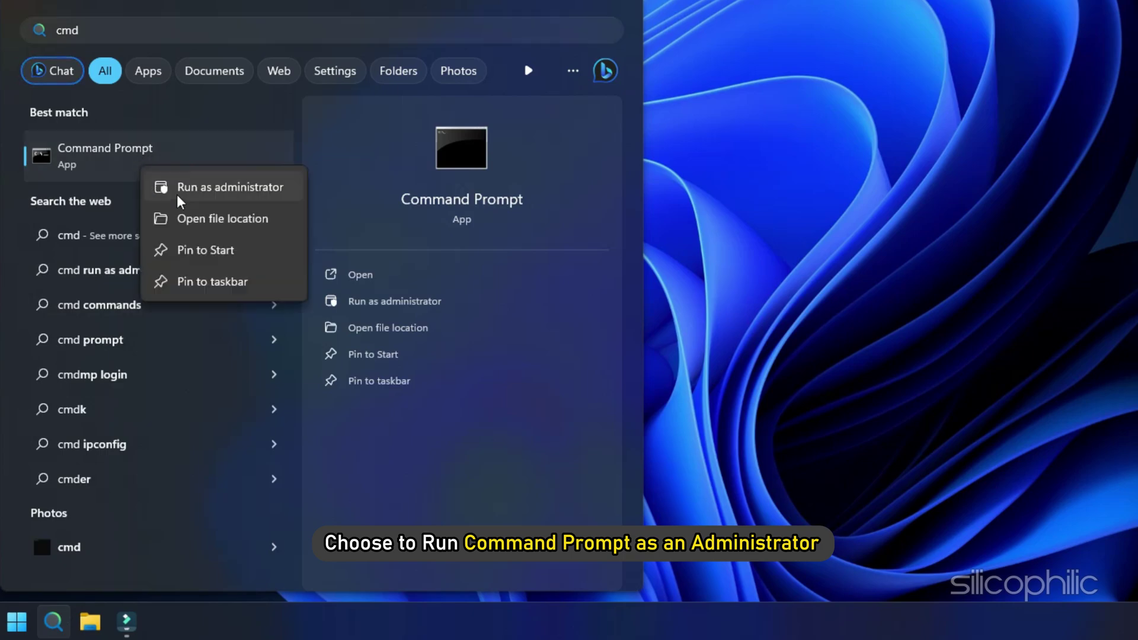
left_click(206, 194)
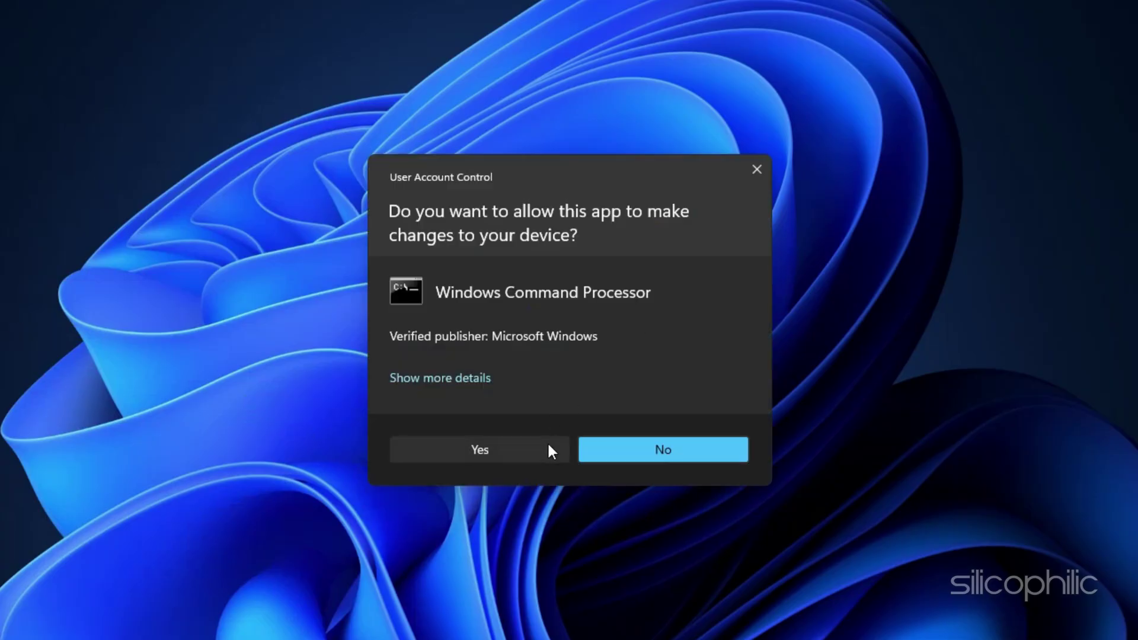
left_click(546, 441)
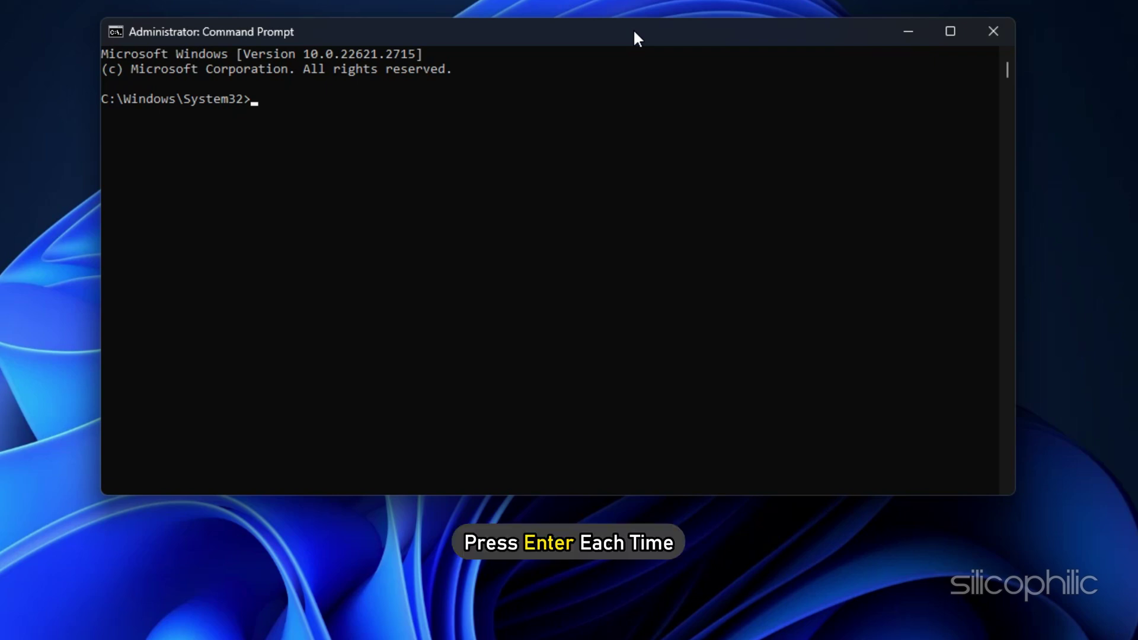
- Reset the TCP/IP stack with netsh int ip reset c:\resetlog.txt
left_click(17, 497)
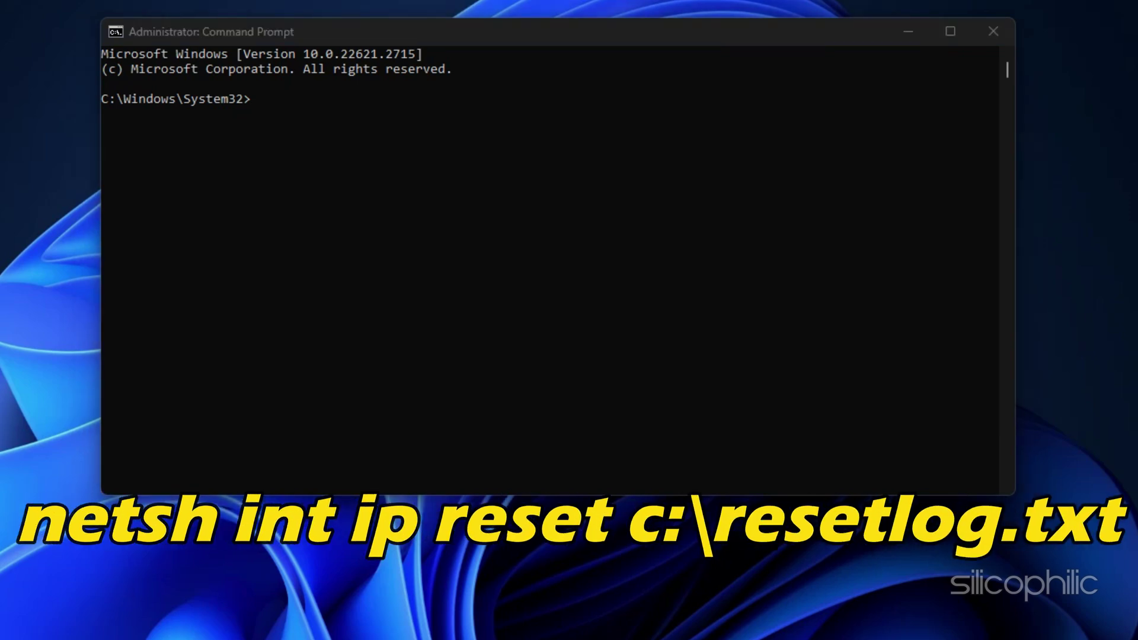
left_click(283, 102)
type("netsh int ip reset c:\\resetlog.txt")
key("Return")
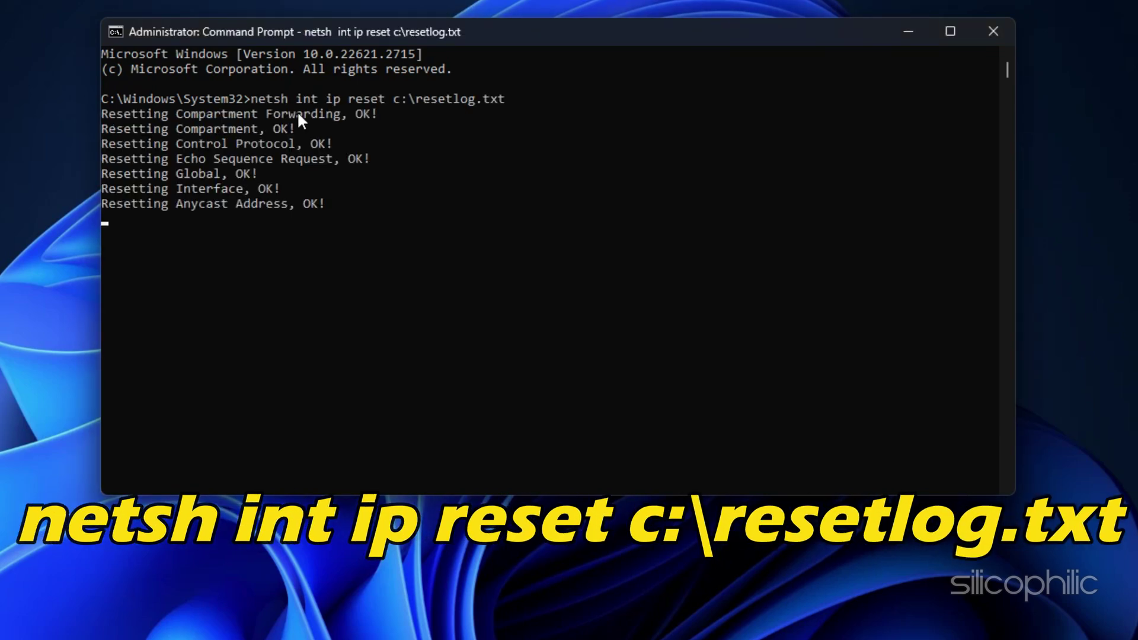
- Reset Winsock with netsh winsock reset and flush DNS with ipconfig /flushdns
scroll(599, 330, "down", 4)
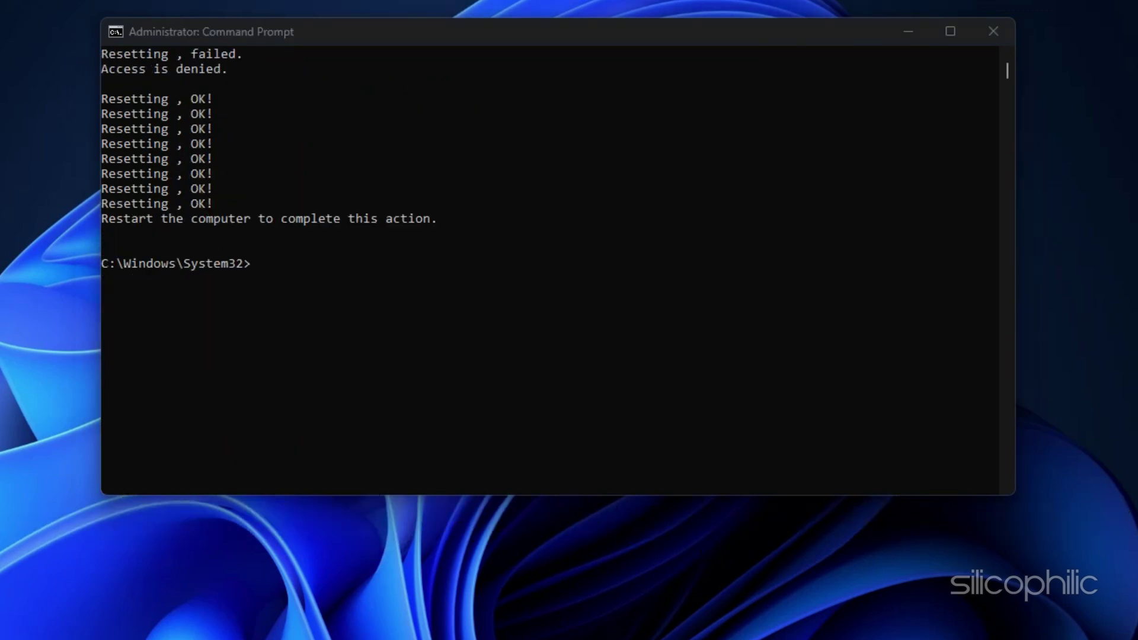
type("netsh winsock reset")
key("Return")
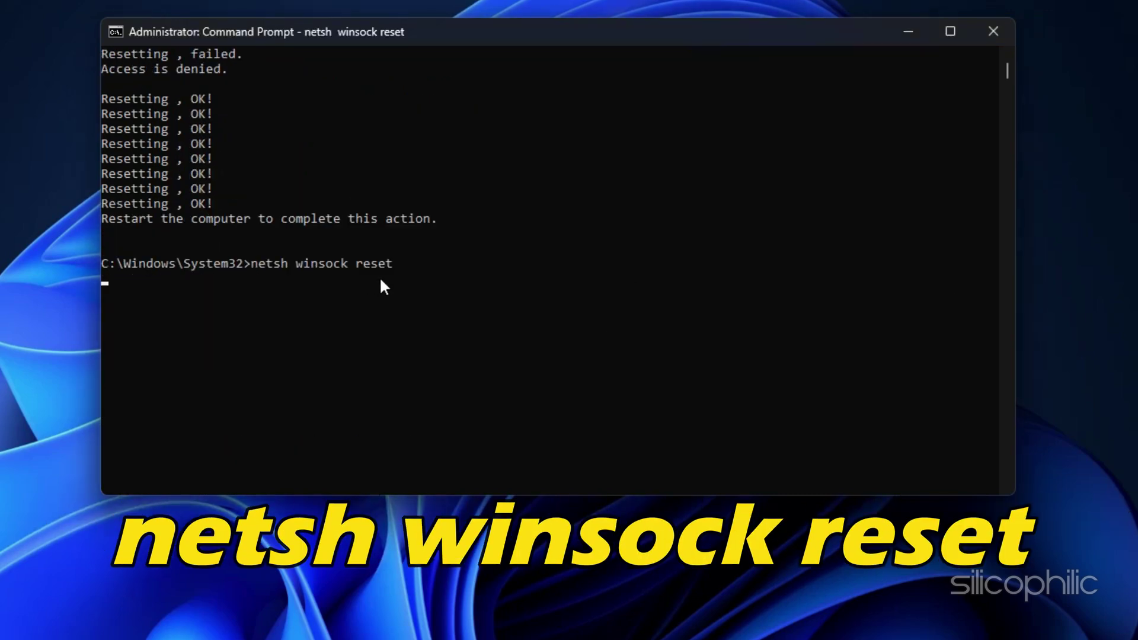
type("ipconfig /flushdns")
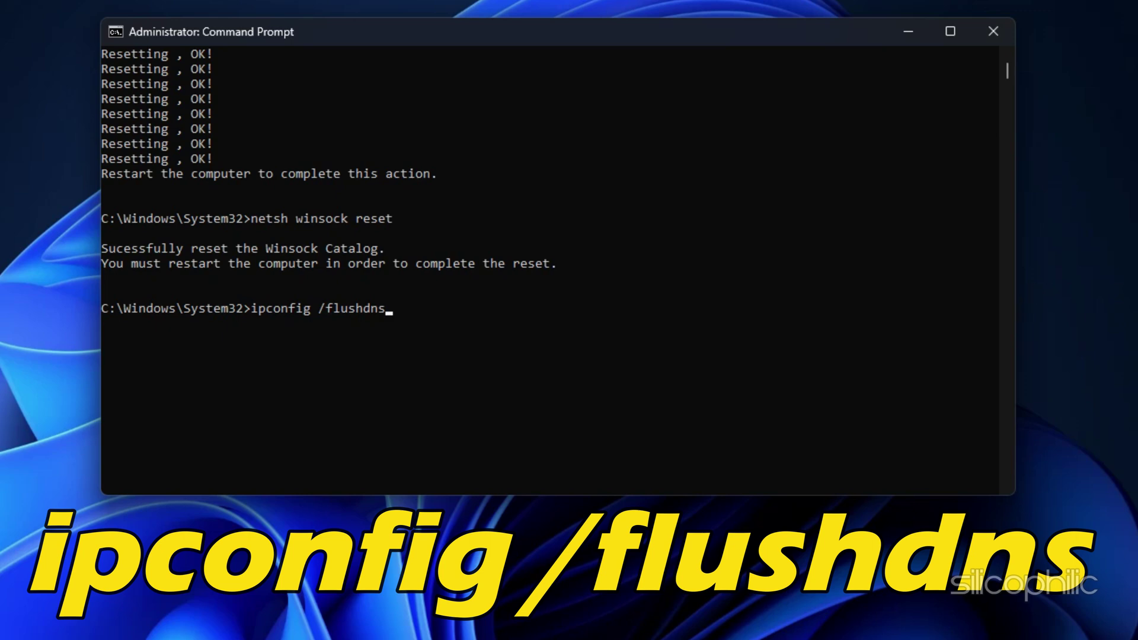
key("Return")
scroll(599, 308, "down", 2)
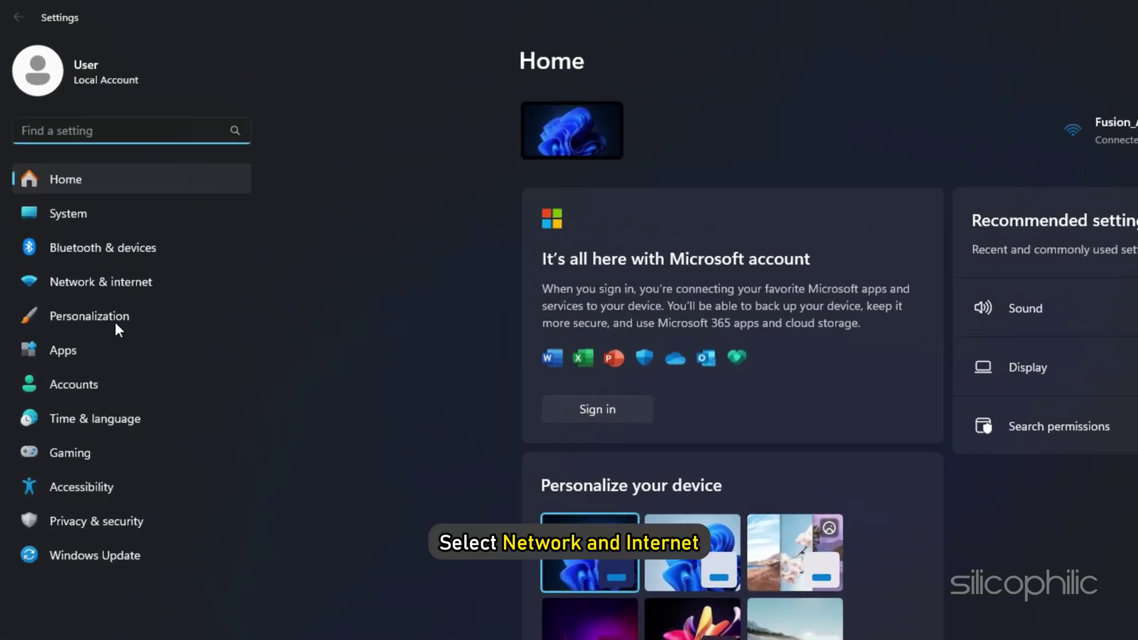
- Run Network reset from Network & internet's Advanced network settings and confirm with Yes
left_click(113, 290)
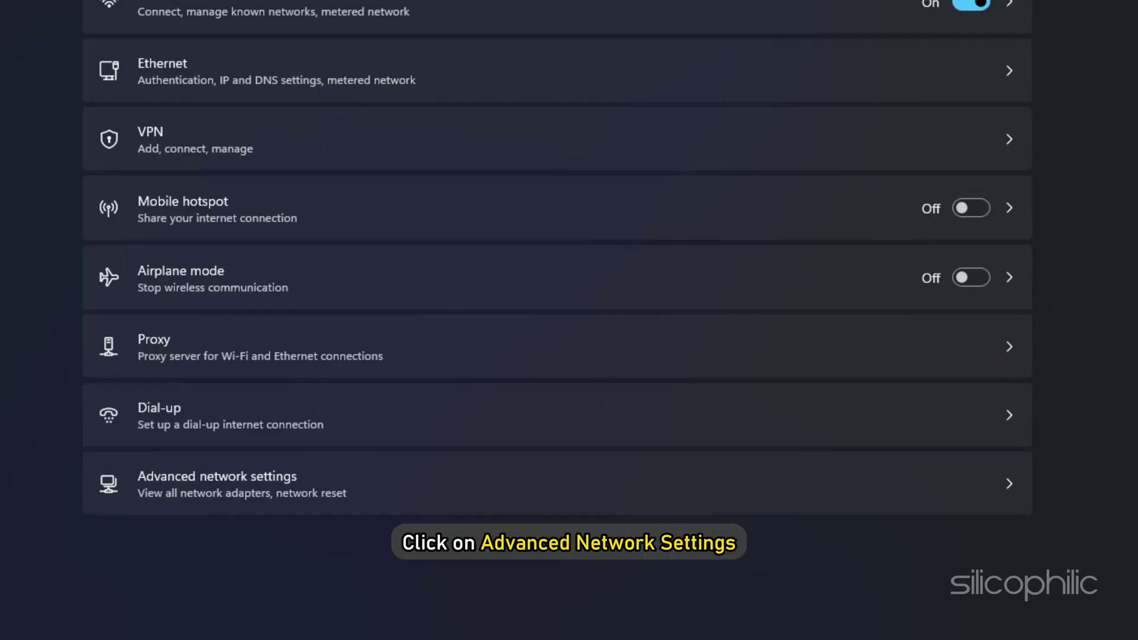
left_click(561, 480)
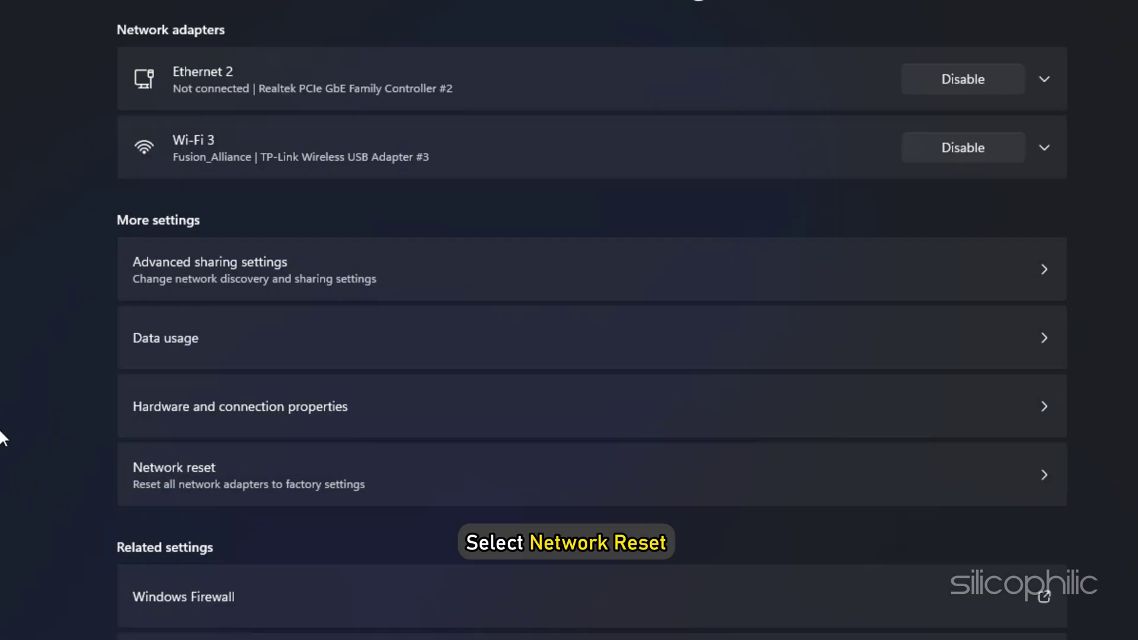
left_click(483, 483)
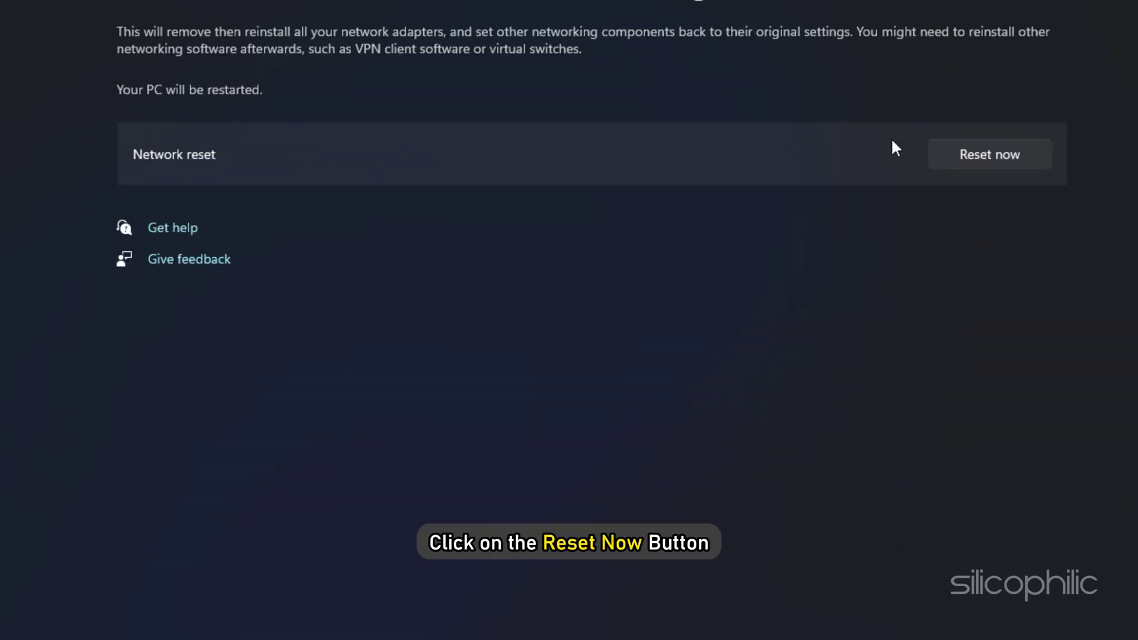
left_click(936, 158)
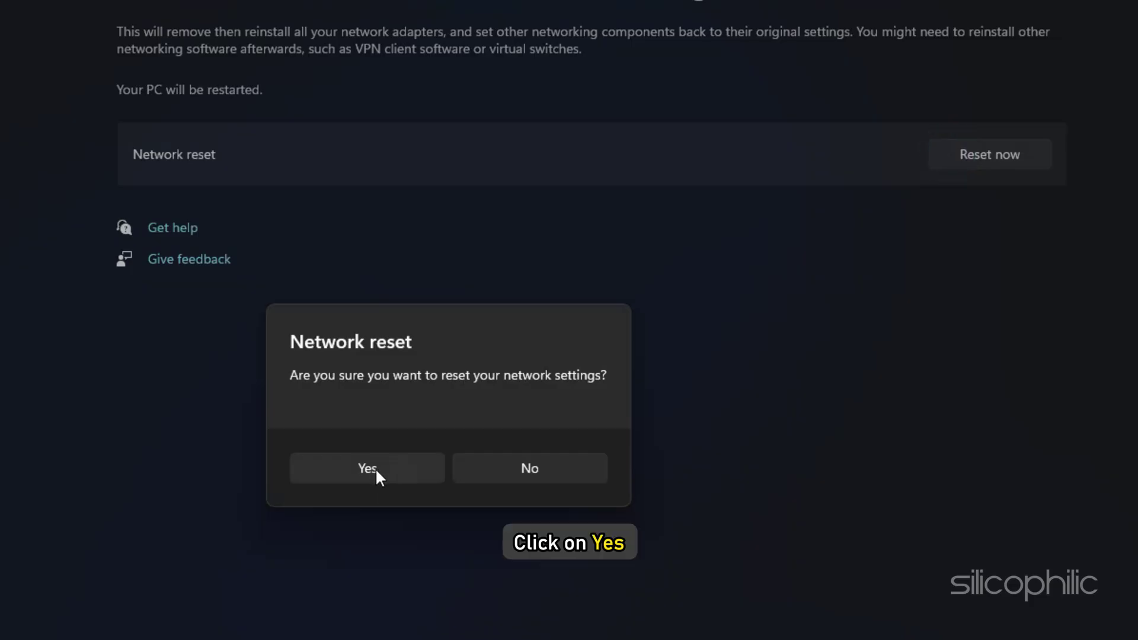
left_click(396, 472)
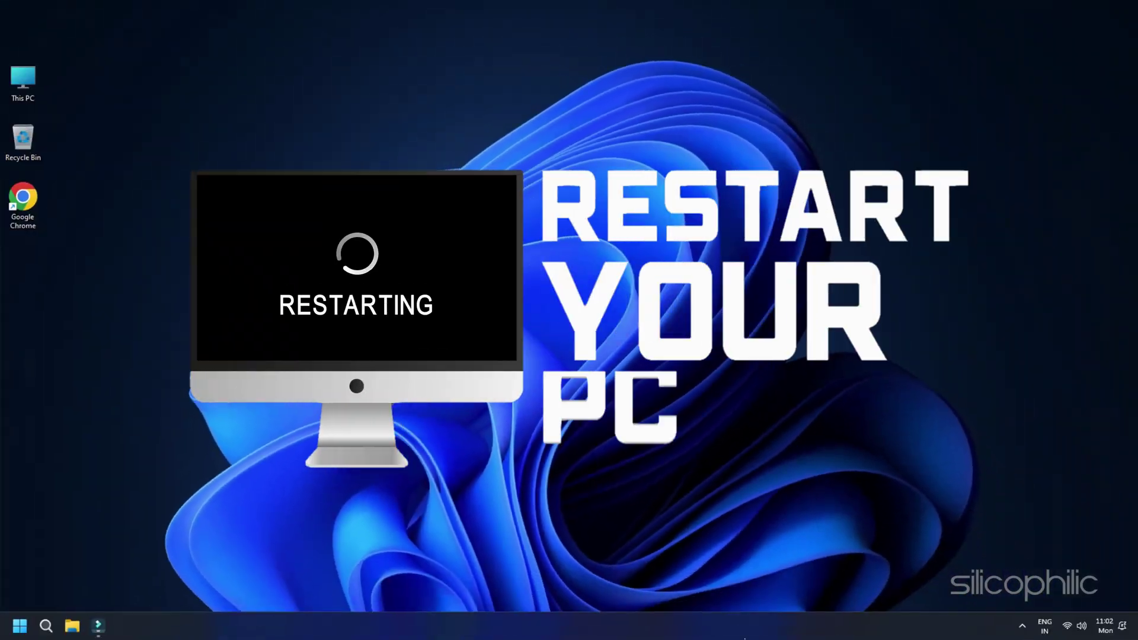